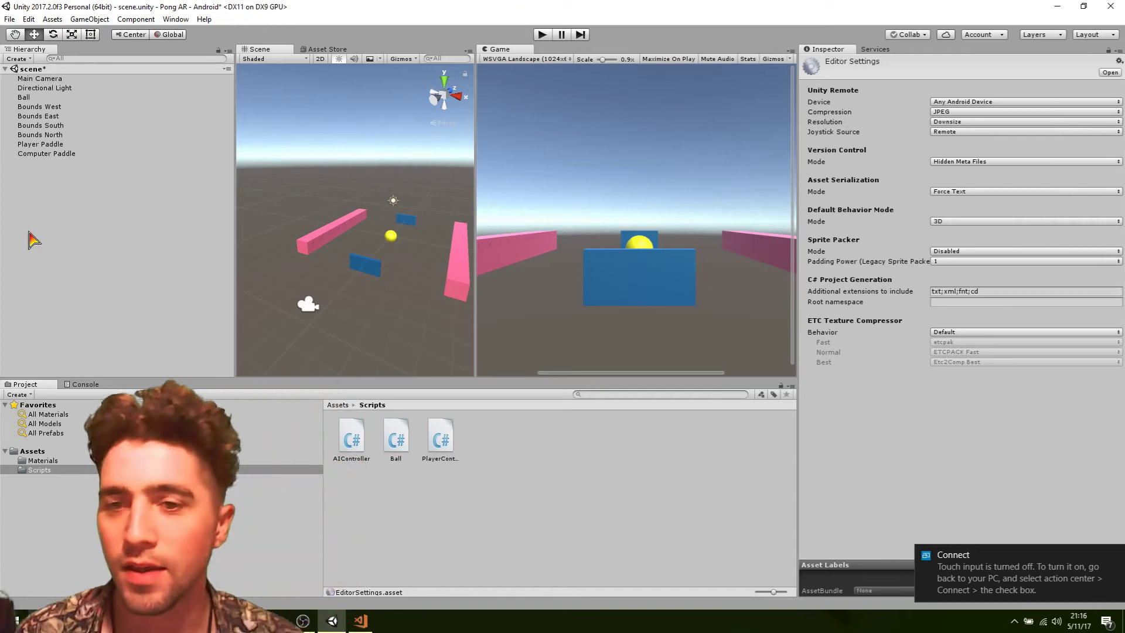
Drag arcore-unity-sdk-preview.unitypackage from the Downloads folder onto the Project's Assets.
left_click(339, 404)
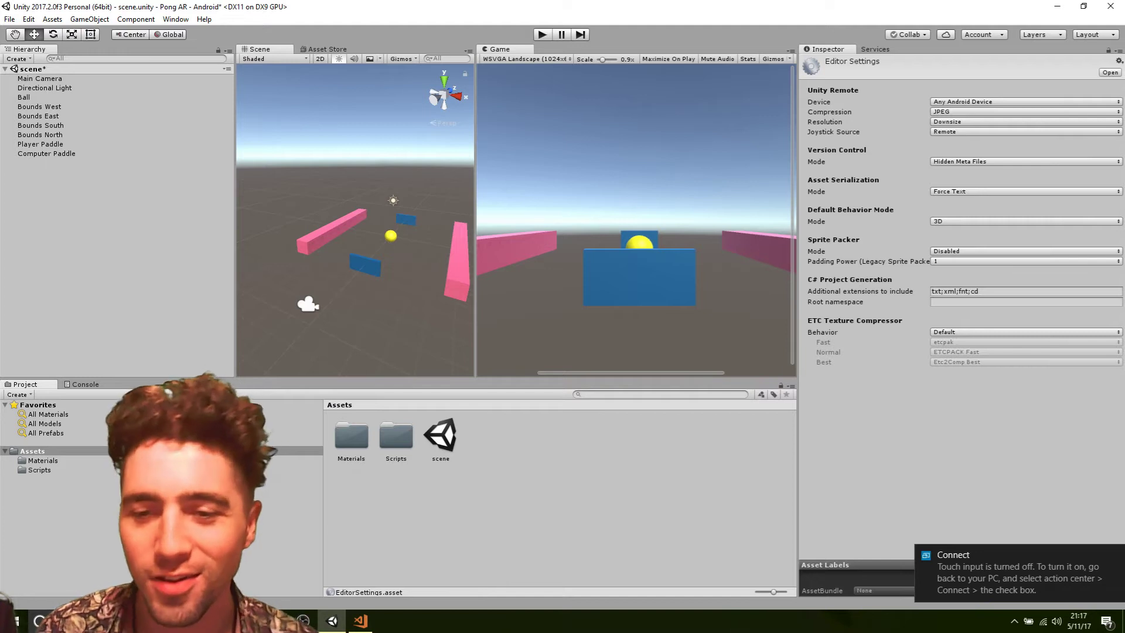
key("alt+Tab")
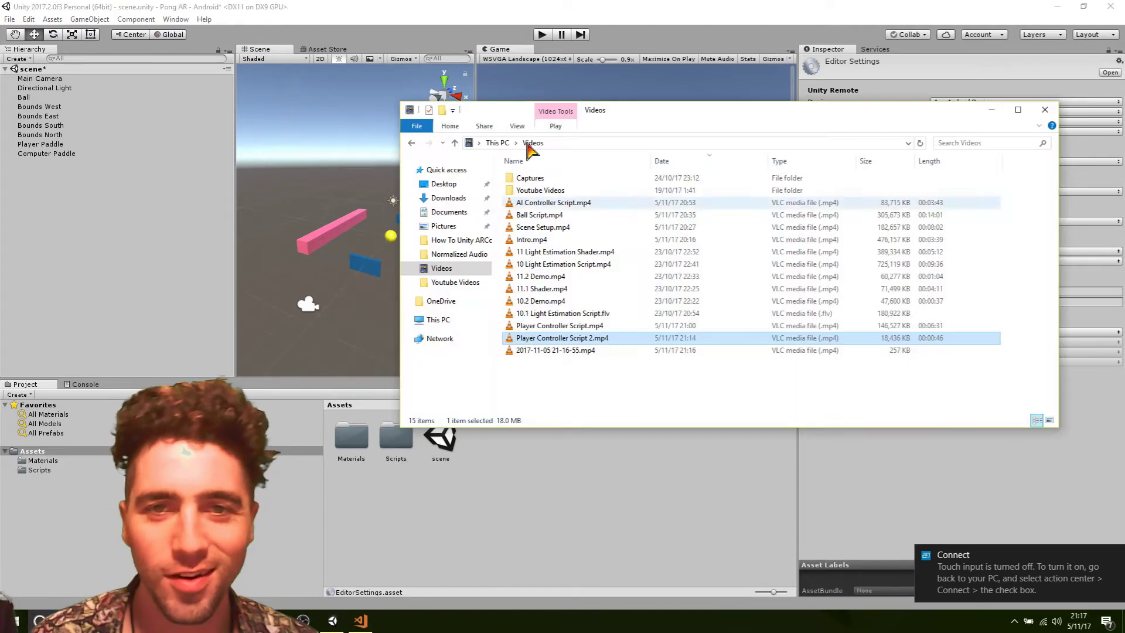
left_click(449, 198)
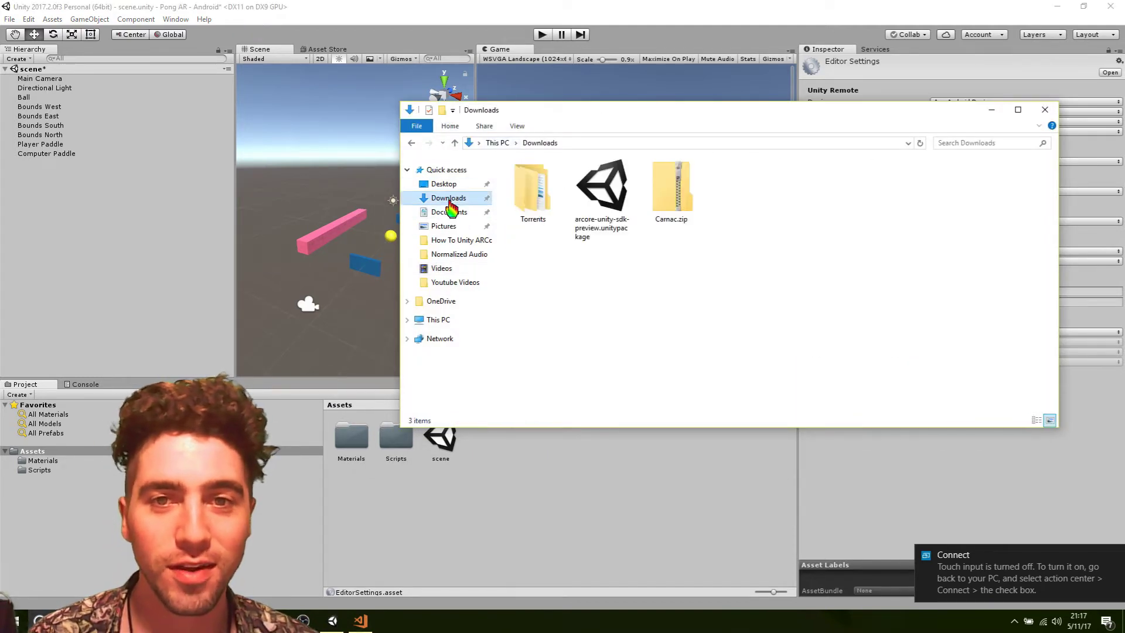
left_click(606, 190)
left_click_drag(607, 190, 638, 459)
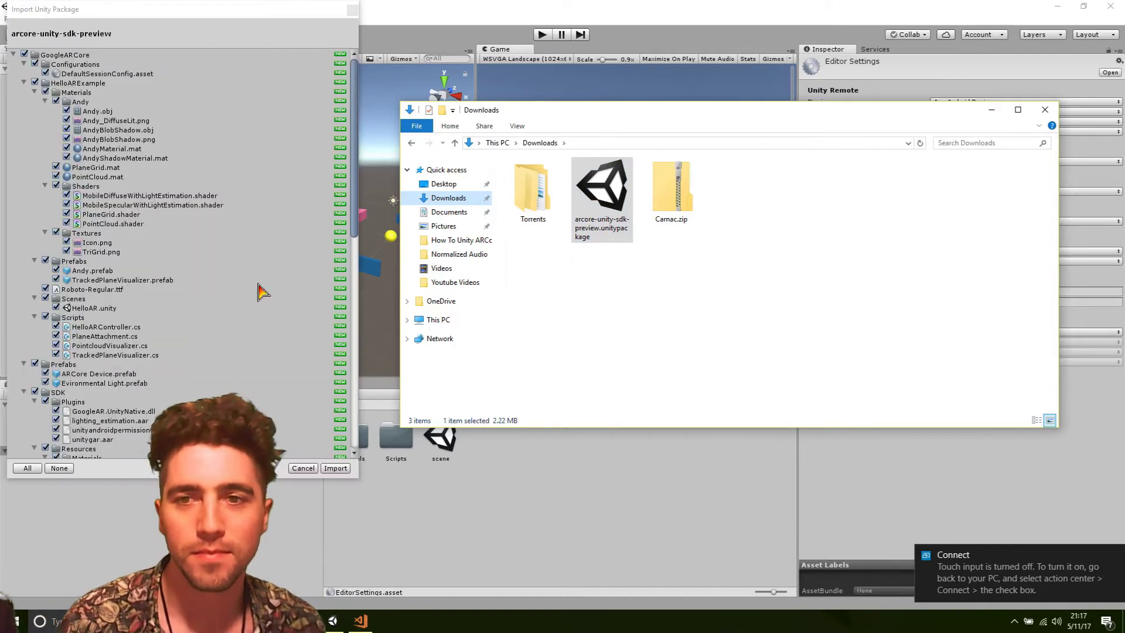
Import every item of the arcore-unity-sdk-preview package.
left_click(334, 468)
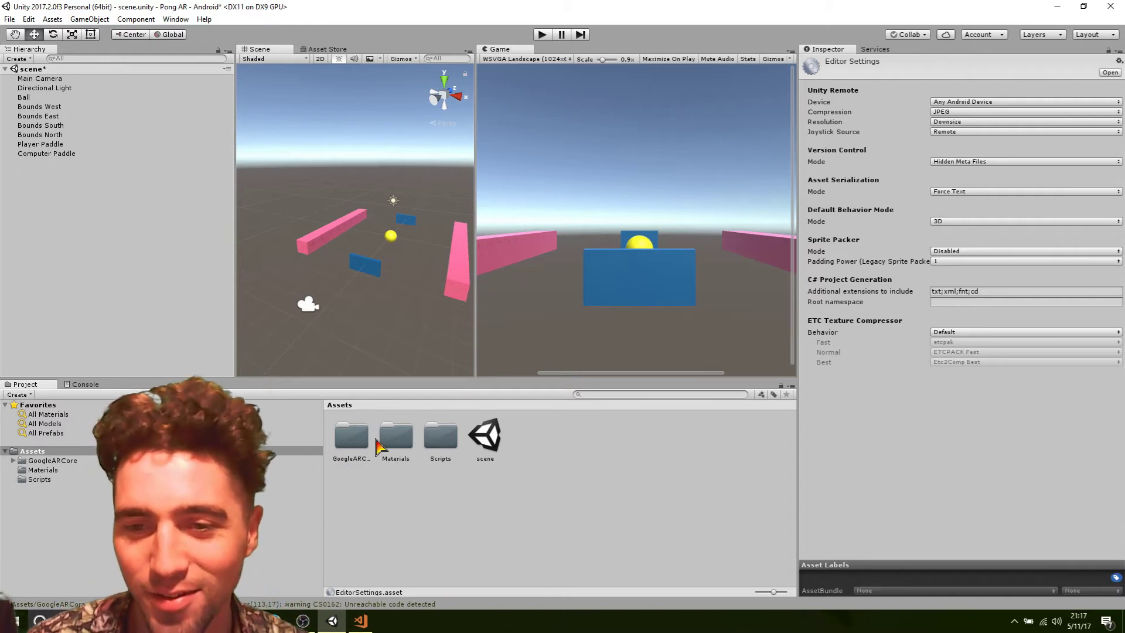
Drag the ARCore Device prefab from GoogleARCore/Prefabs into the Hierarchy, then select Main Camera.
double_click(348, 445)
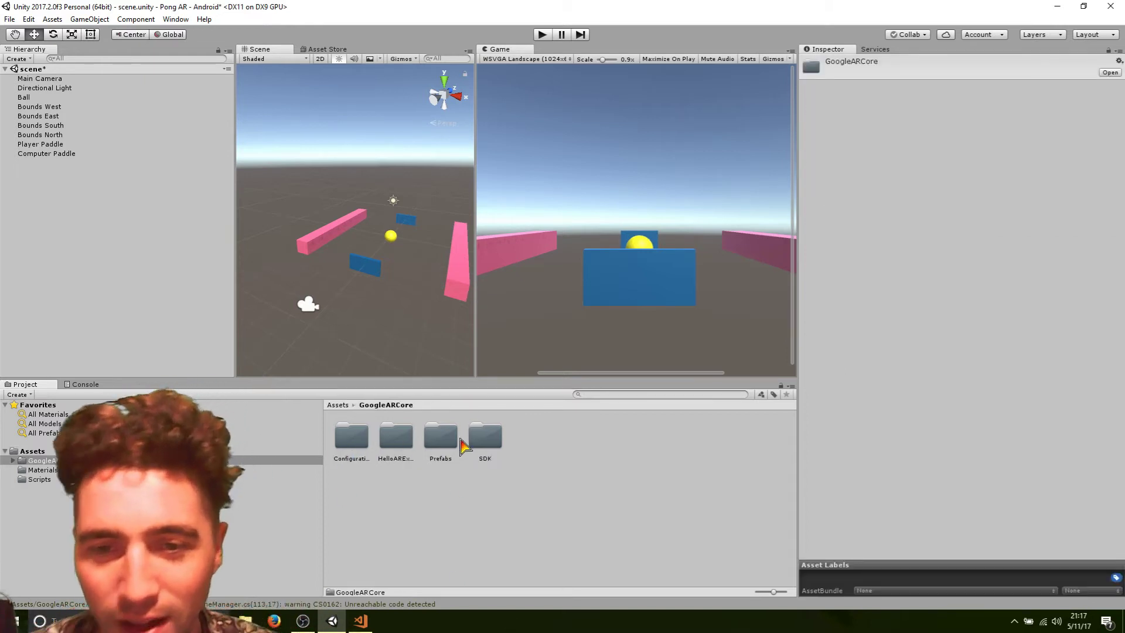
double_click(441, 438)
left_click_drag(348, 428, 69, 220)
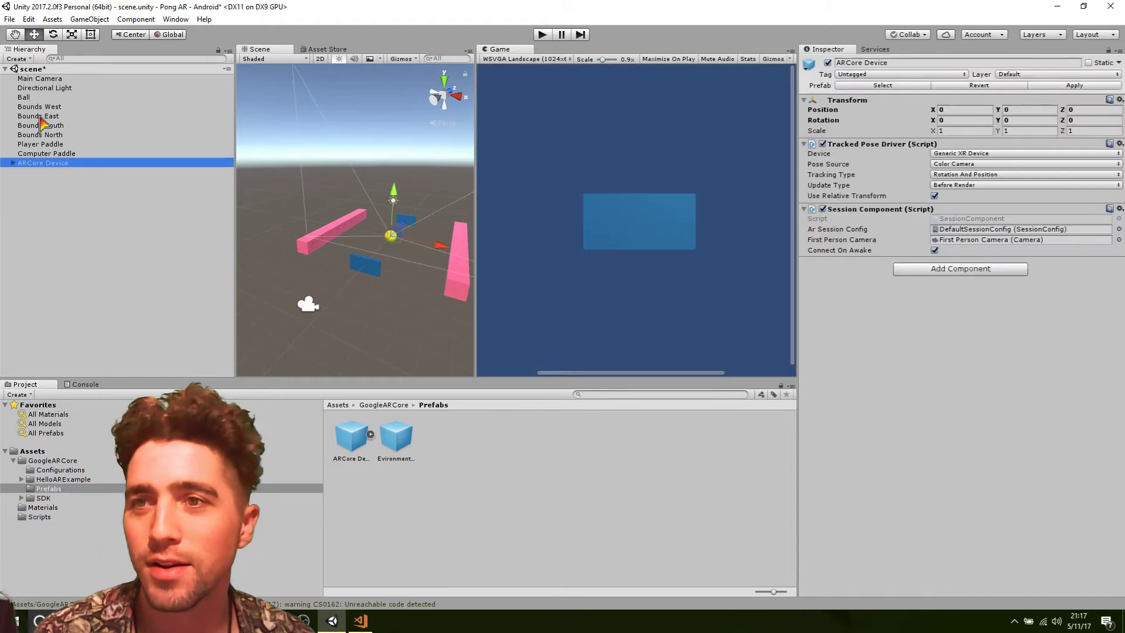
left_click(44, 78)
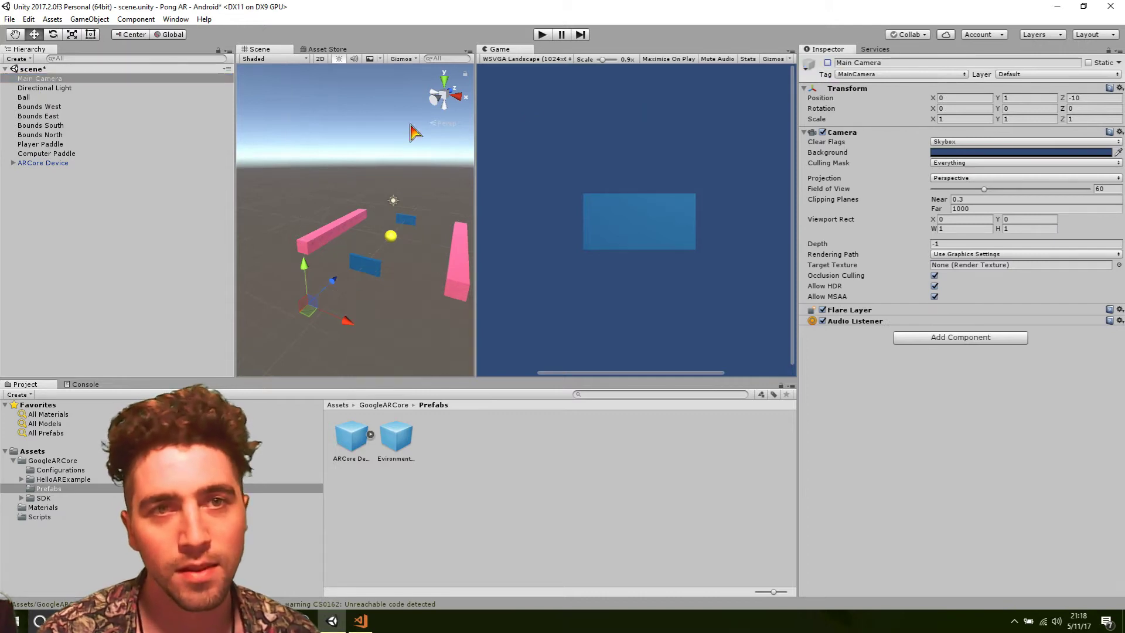
Set First Person Camera as Player Paddle's Player Cam and raise ARCore Device to Y 2.37.
left_click(51, 144)
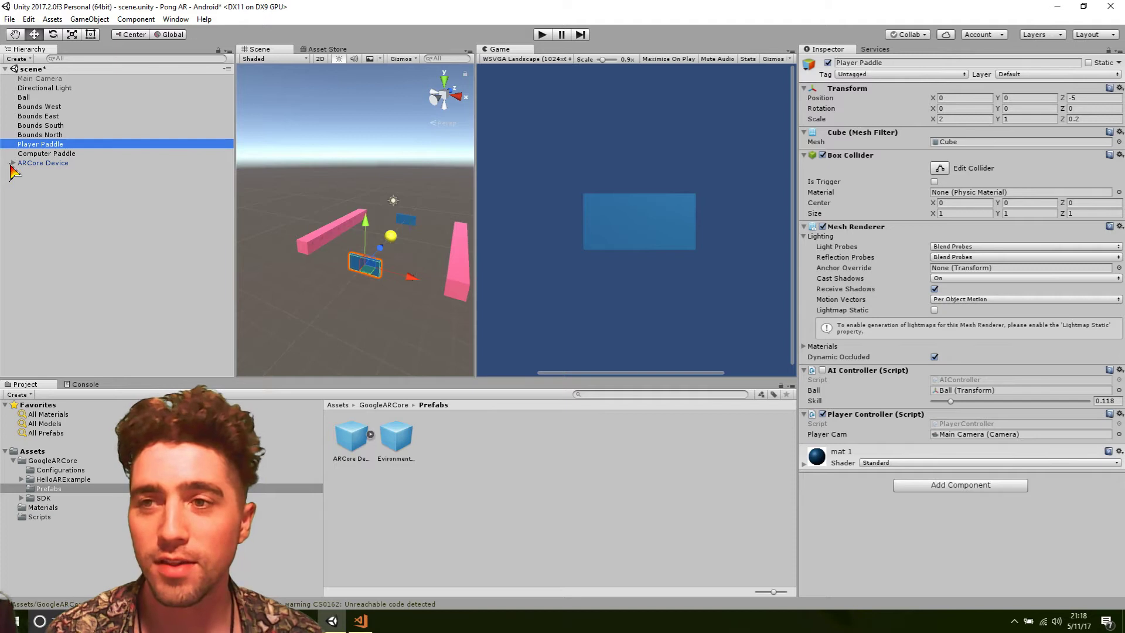
left_click(28, 163)
left_click(13, 163)
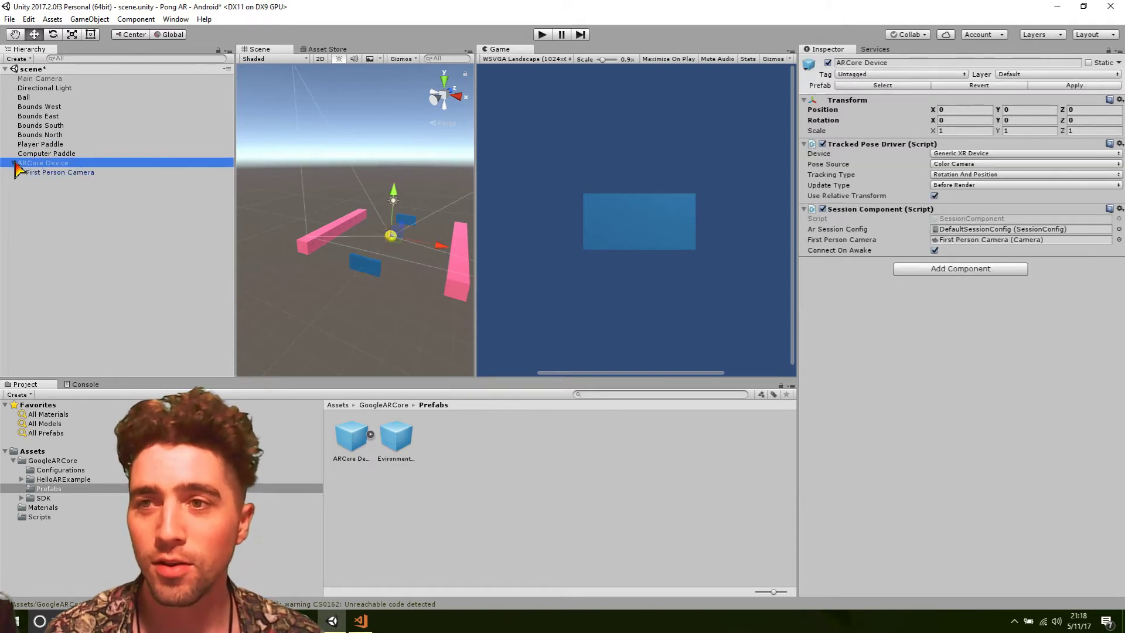
left_click(42, 145)
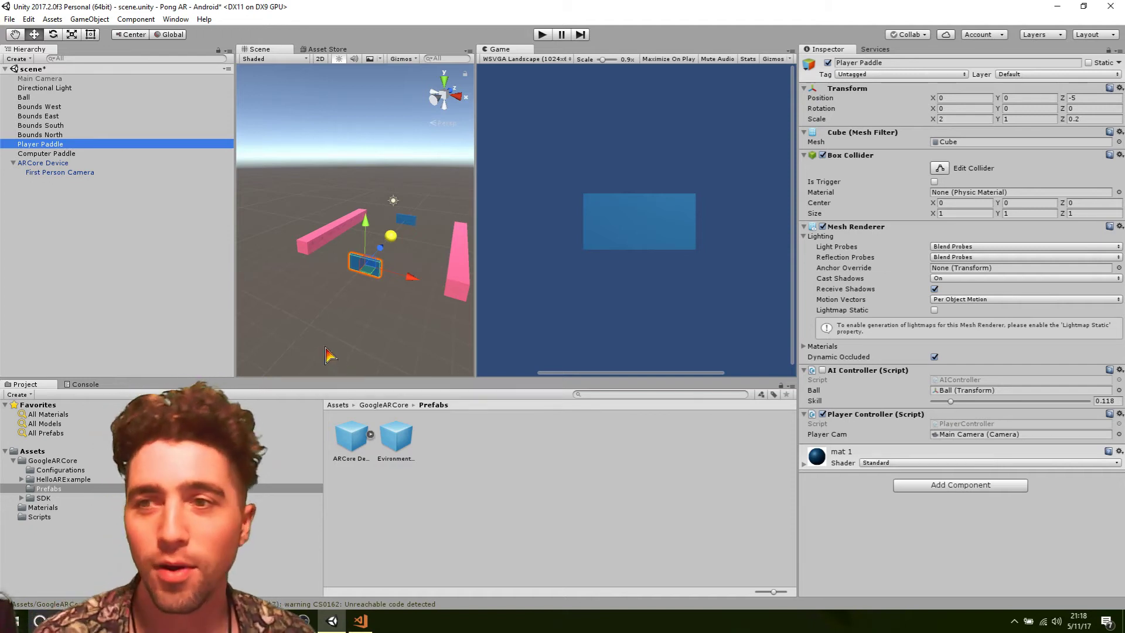
left_click_drag(63, 178, 961, 442)
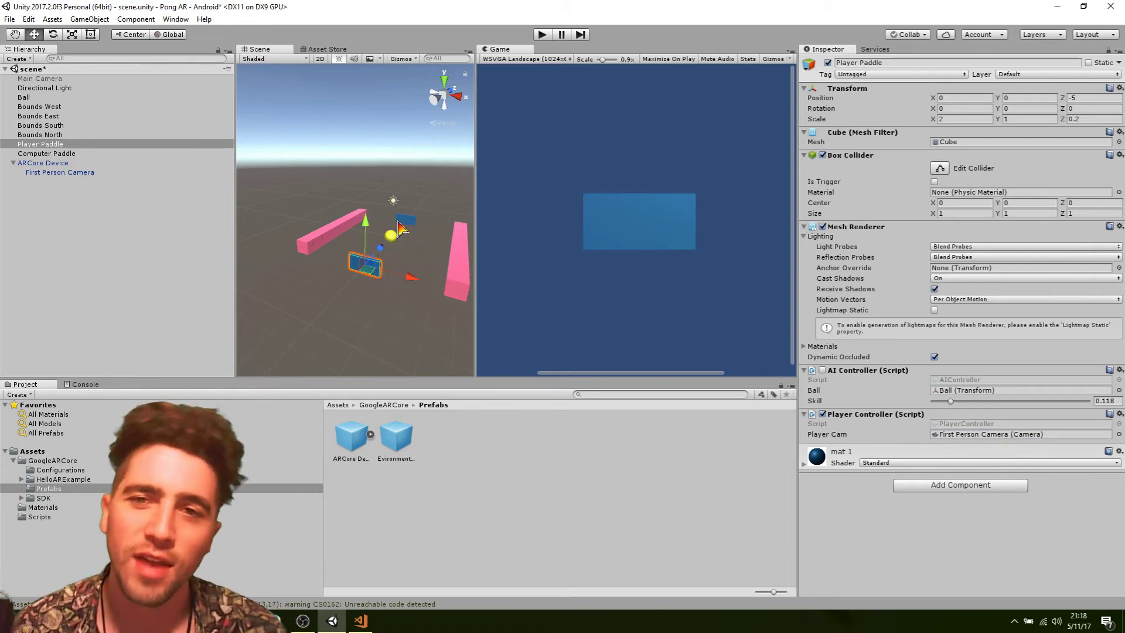
left_click(64, 164)
left_click_drag(393, 197, 353, 251)
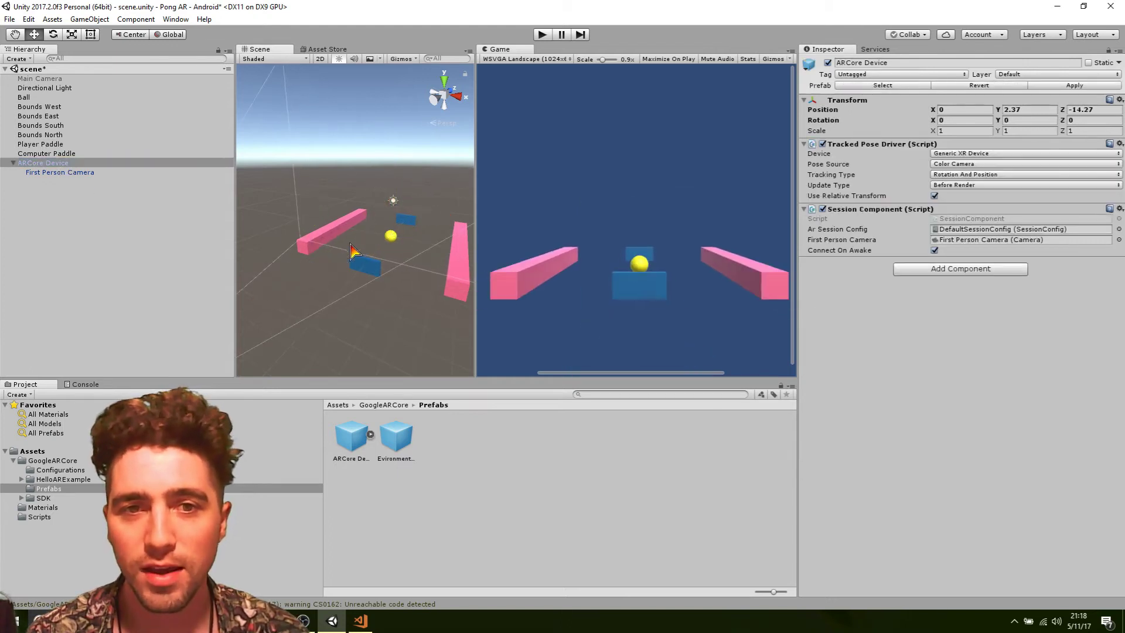
Drag ARCore Device's Y handle upward to about Y 4.18, Z -15.157.
scroll(393, 215, "down", 3)
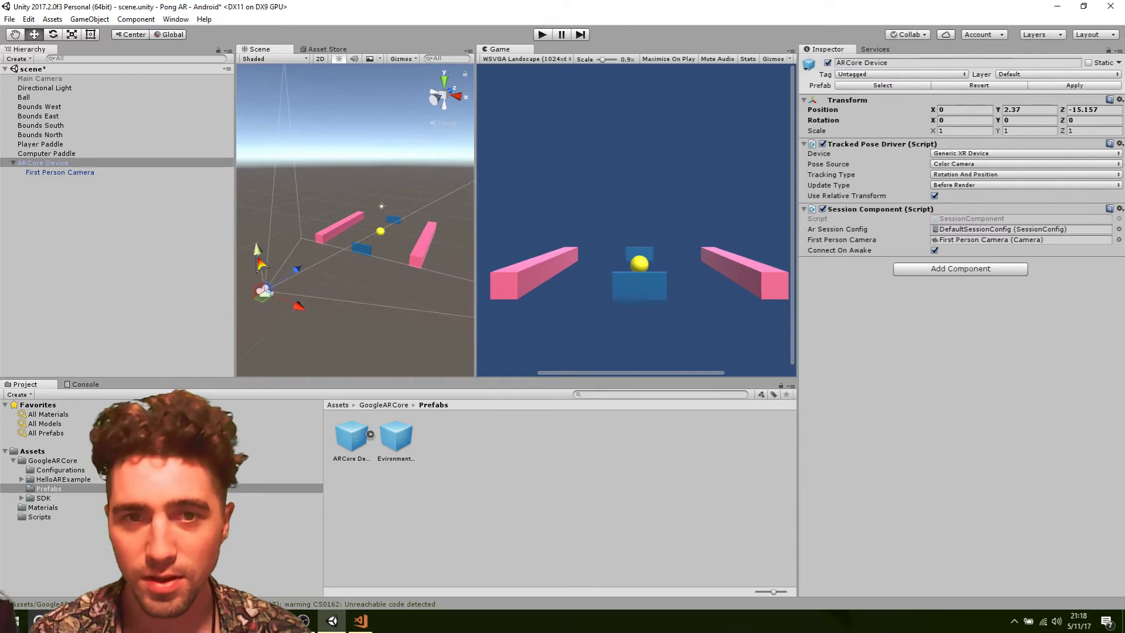
left_click_drag(259, 264, 313, 255)
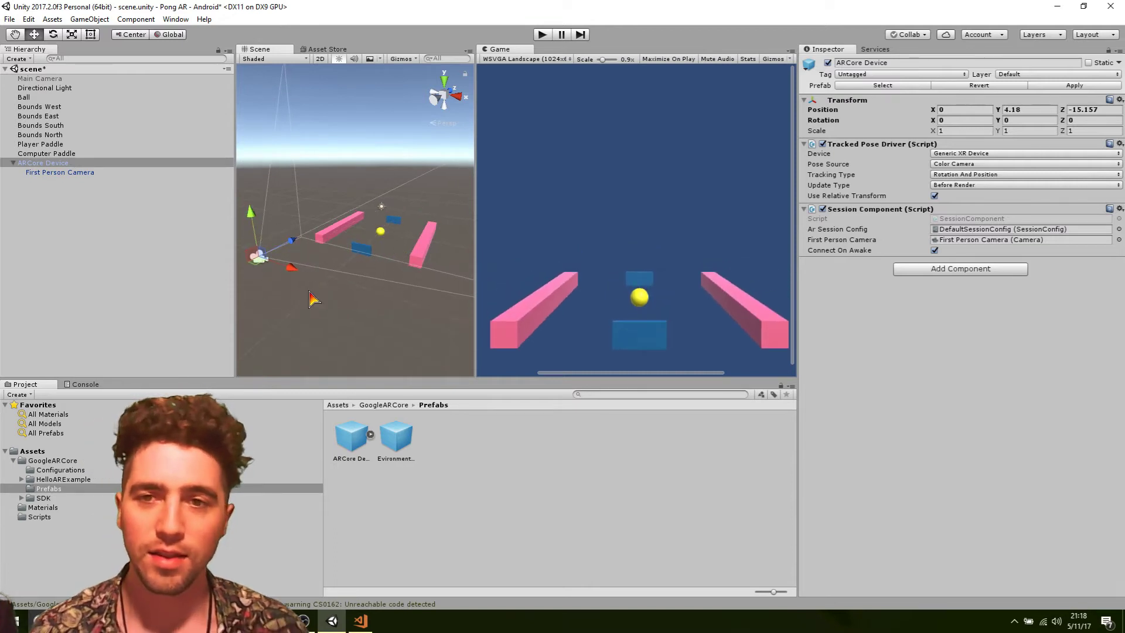
scroll(387, 296, "down", 1)
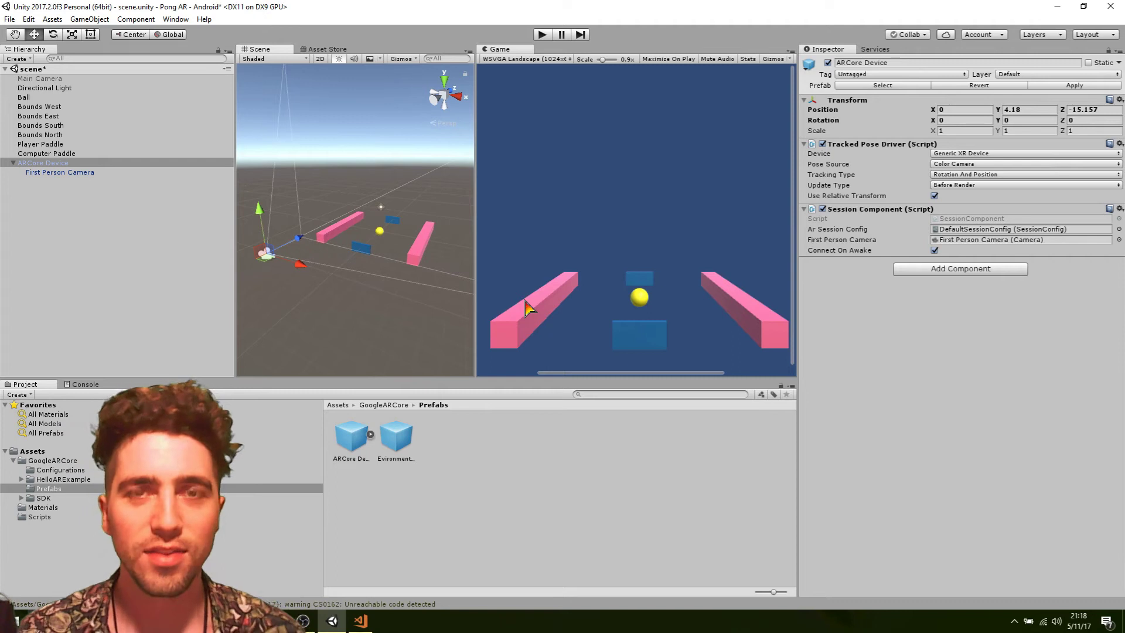
In Android Player Settings, turn off Multithreaded Rendering under Other Settings.
left_click(9, 18)
left_click(61, 138)
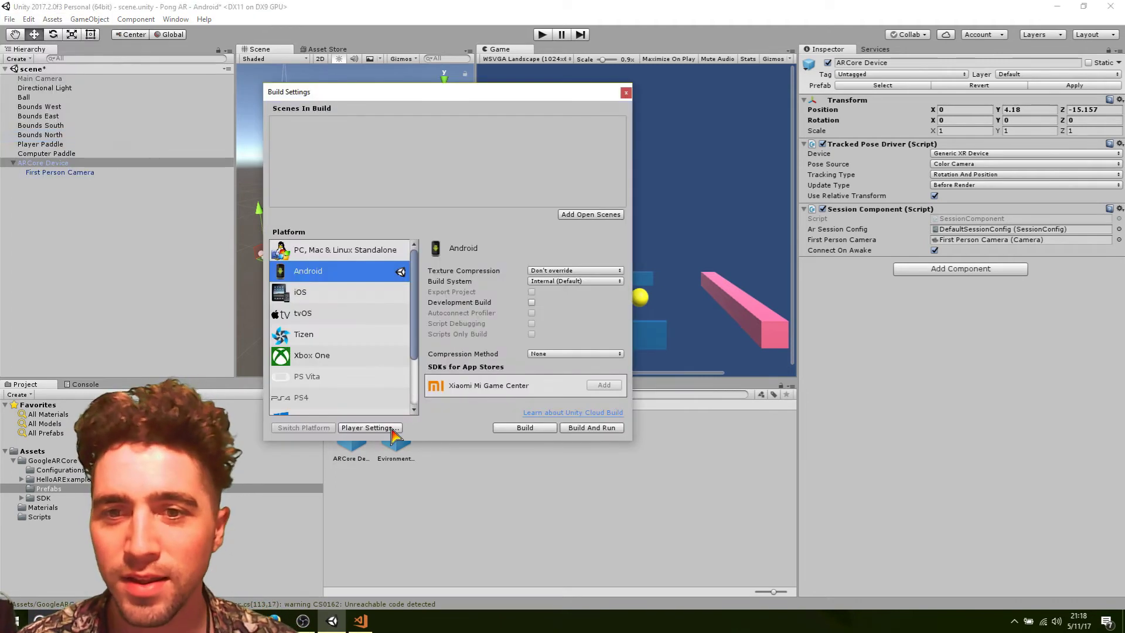
left_click(369, 428)
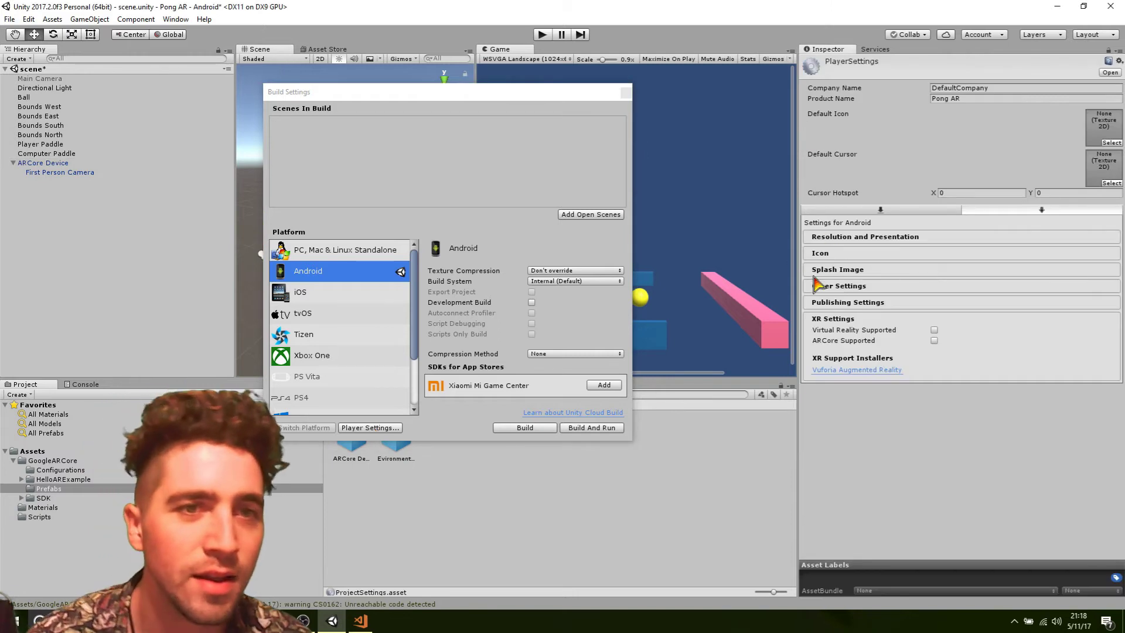
left_click(911, 209)
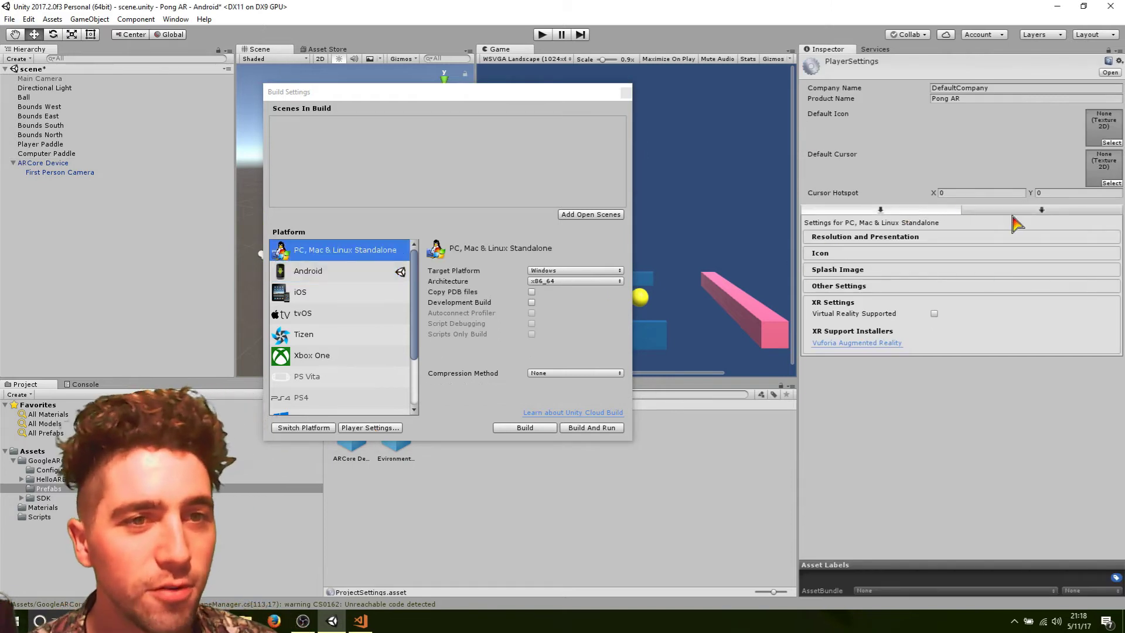
left_click(1034, 211)
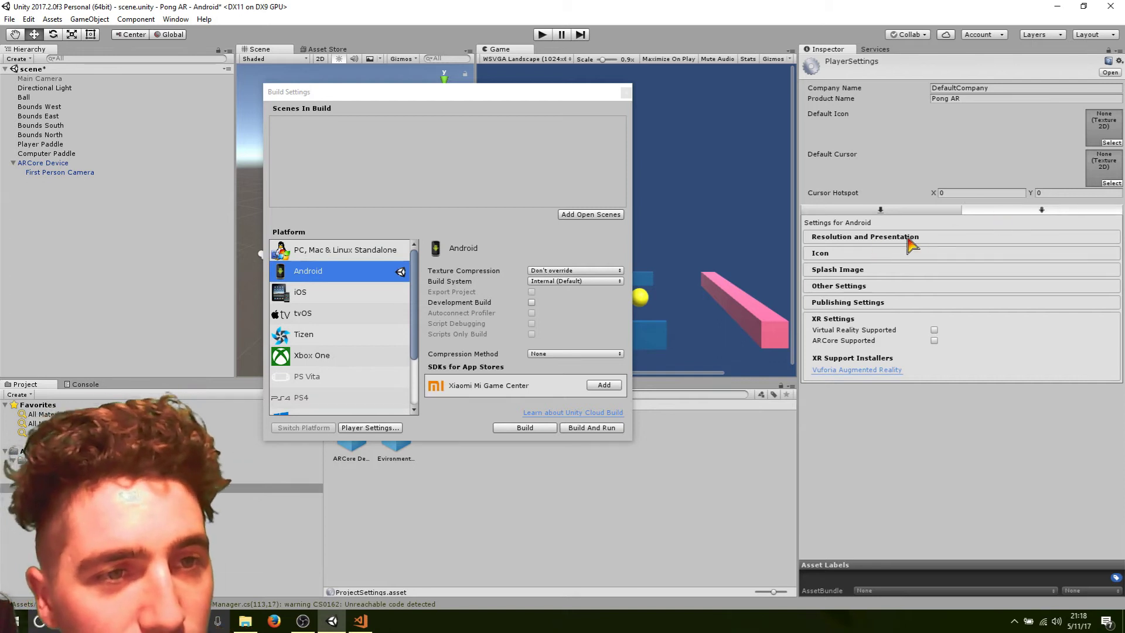
left_click(885, 238)
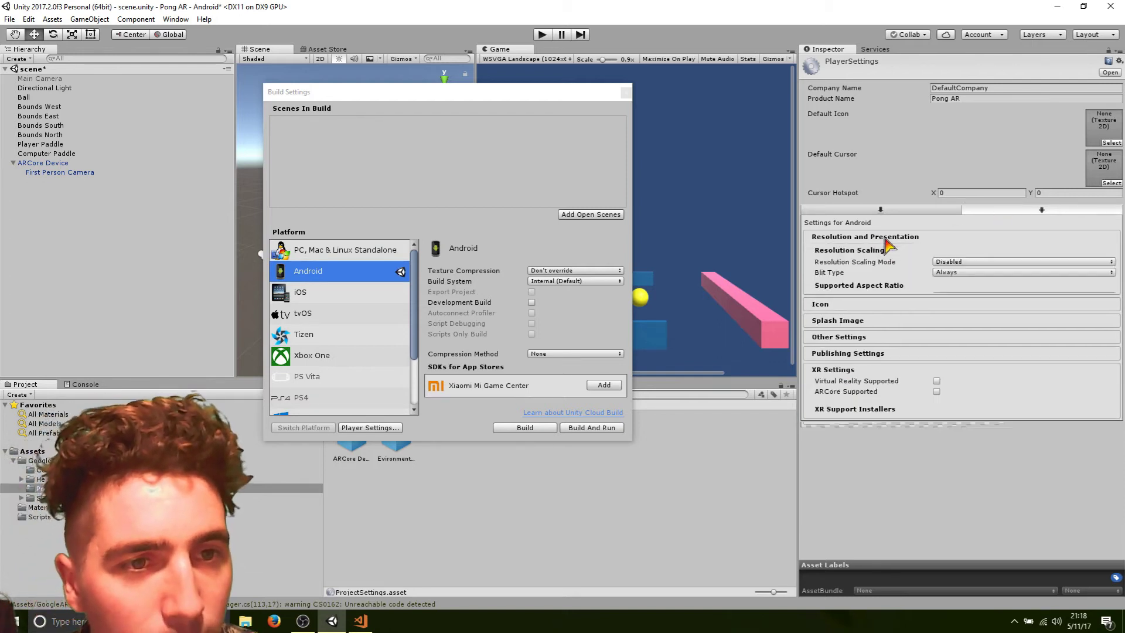
left_click(885, 237)
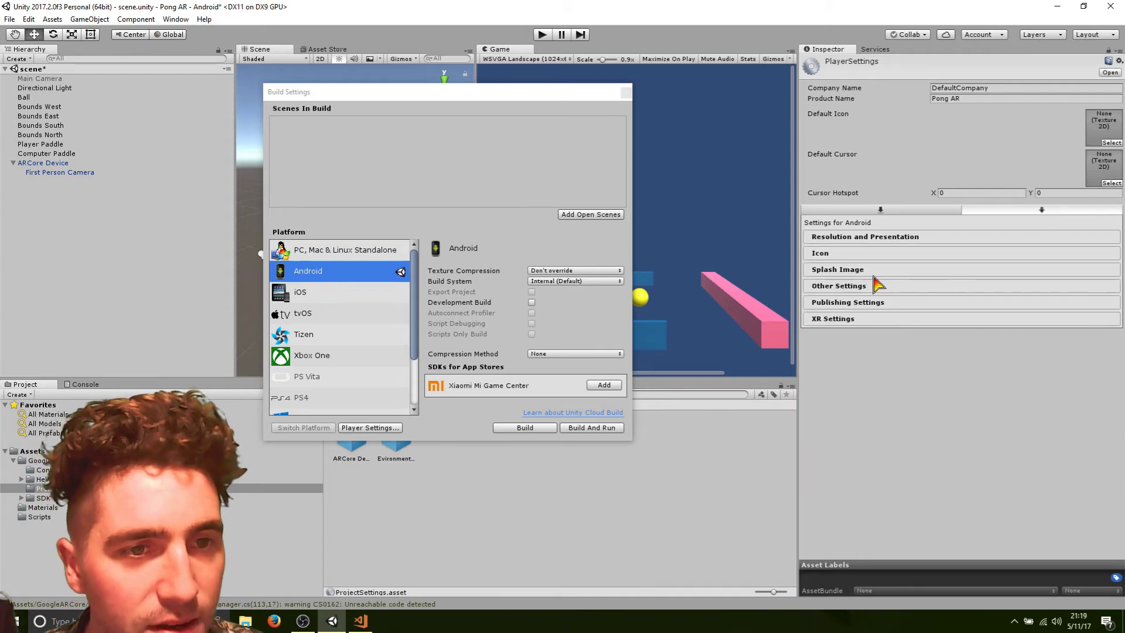
left_click(877, 287)
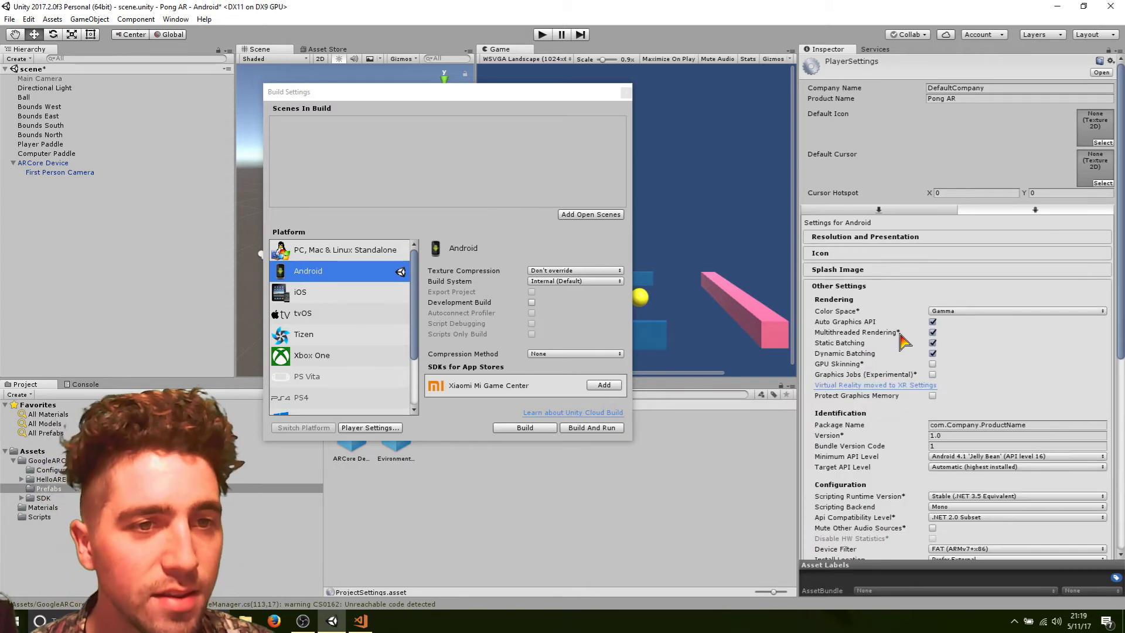
left_click(930, 332)
Set the package name to com.PIRATES and minimum API level to 24 (Nougat).
double_click(959, 424)
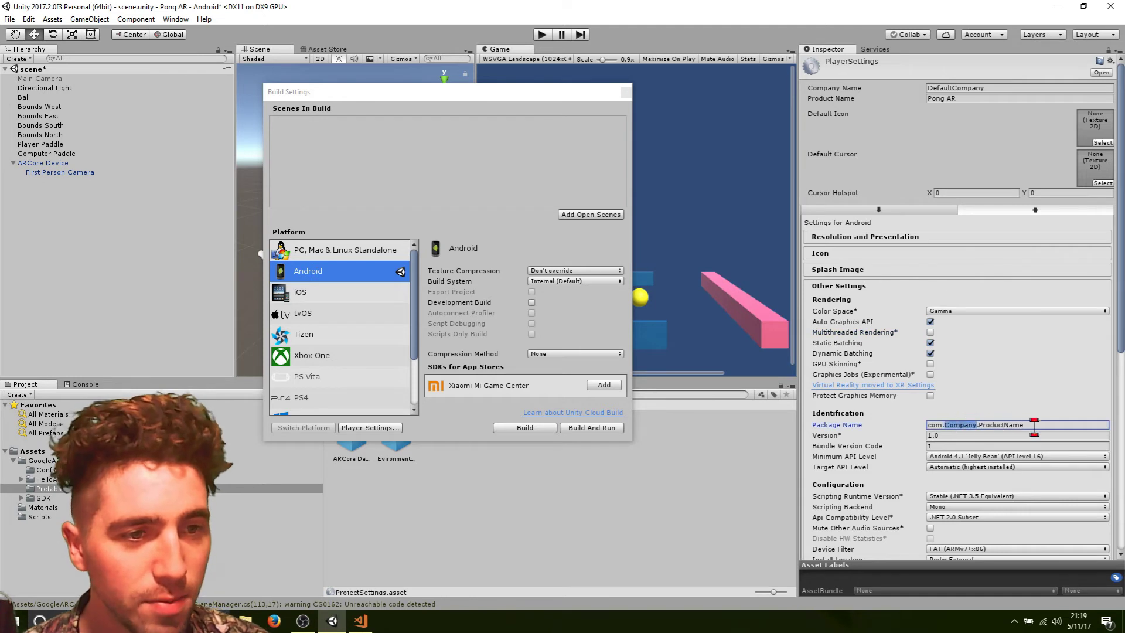
left_click_drag(1034, 426, 950, 428)
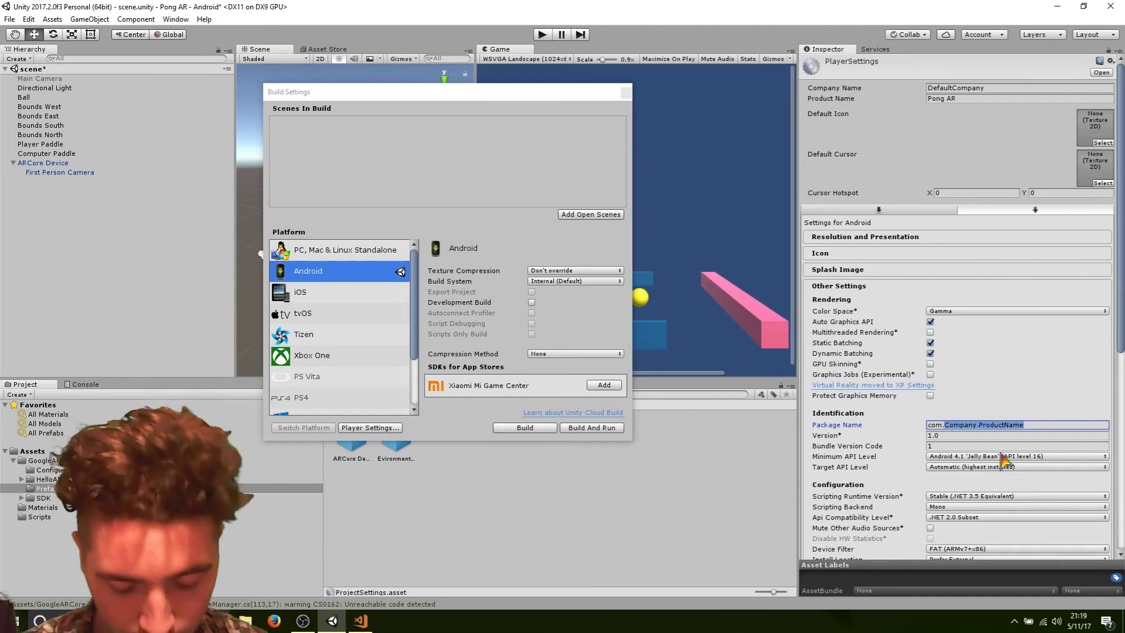
type("PIRATES")
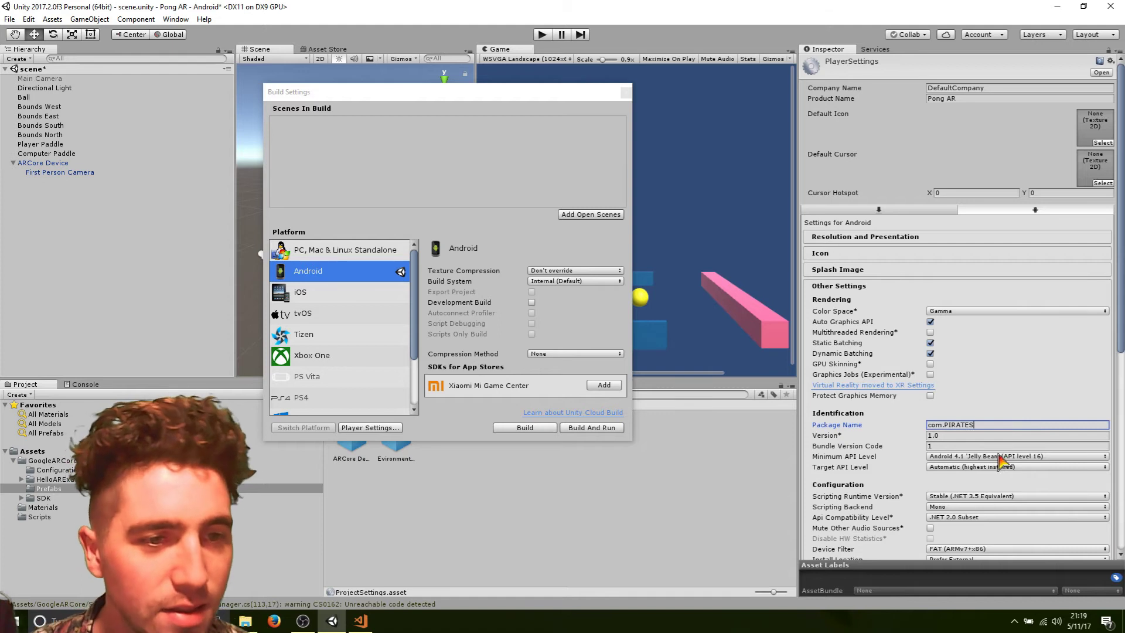
left_click(993, 456)
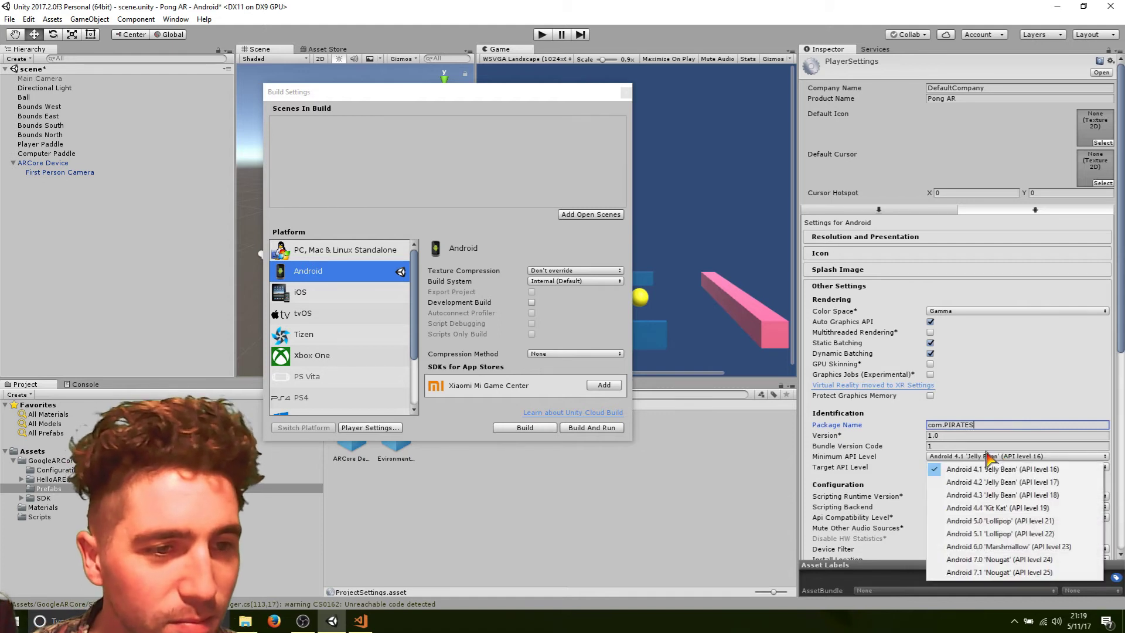
left_click(985, 561)
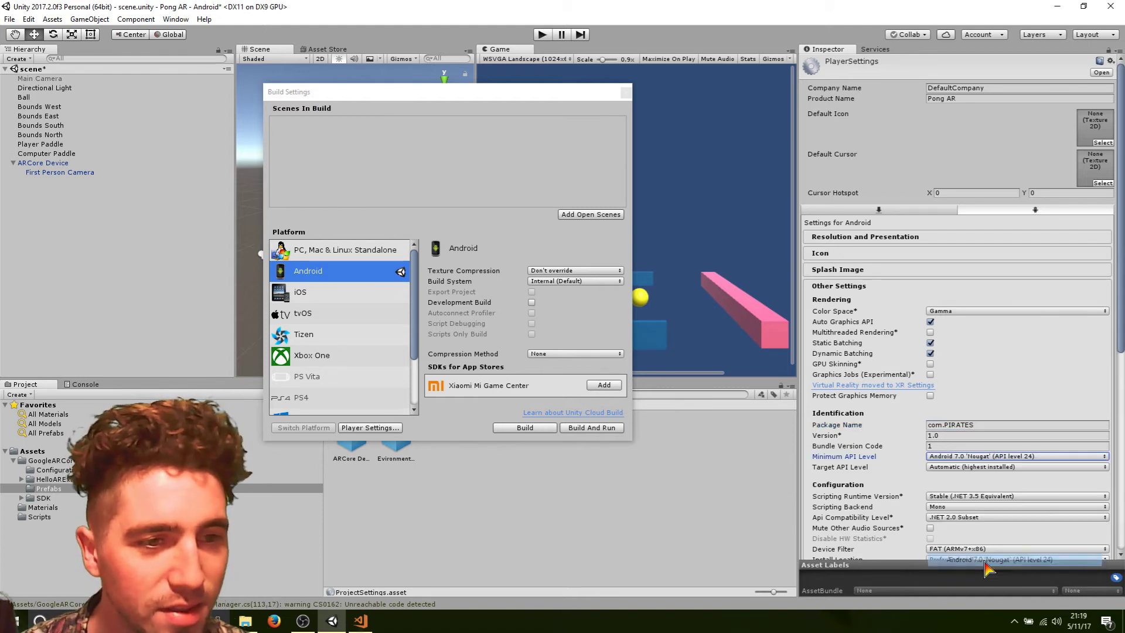
Enable ARCore Supported in the XR Settings and return to Build Settings.
scroll(1017, 556, "down", 10)
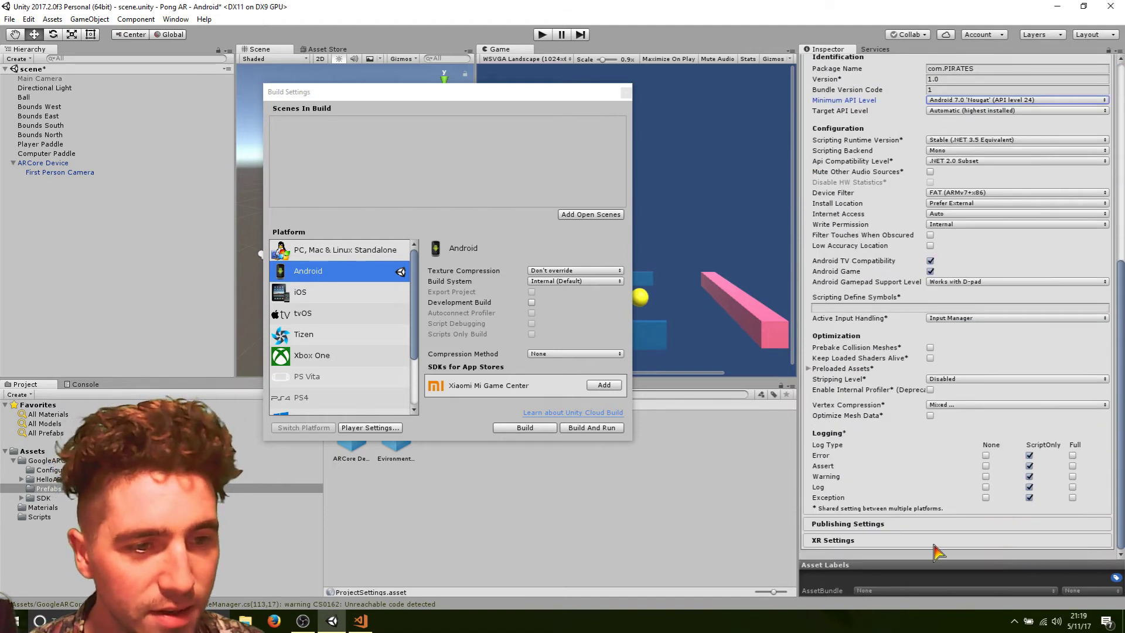
left_click(935, 543)
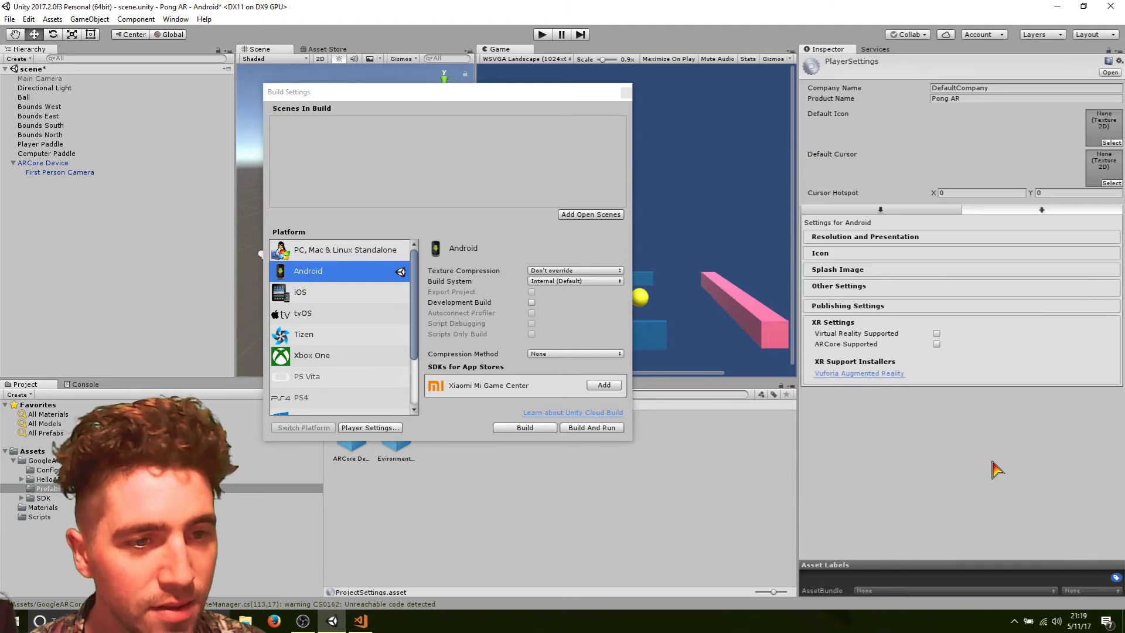
left_click(934, 341)
left_click(403, 110)
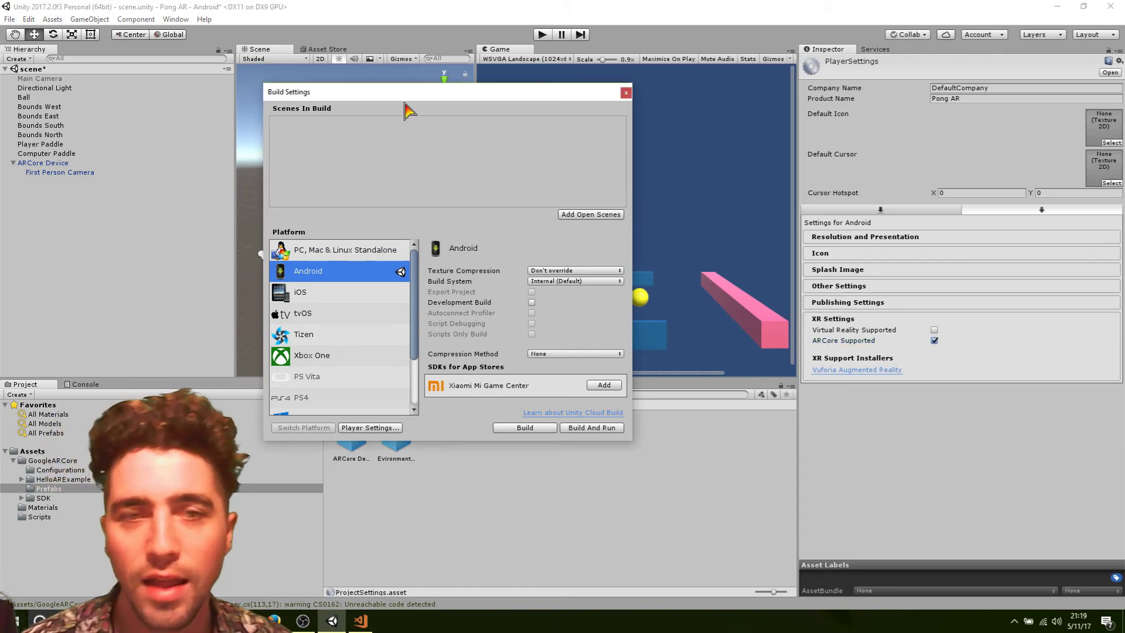
Build and run the Android APK, accepting the file name in the save dialog.
left_click(588, 428)
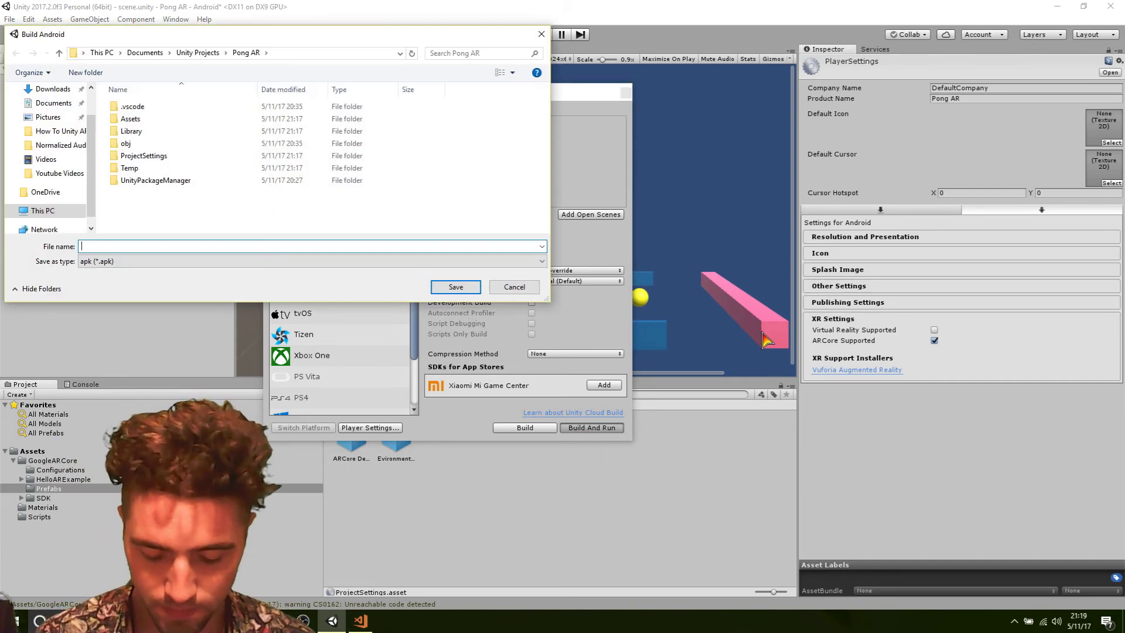
key("Return")
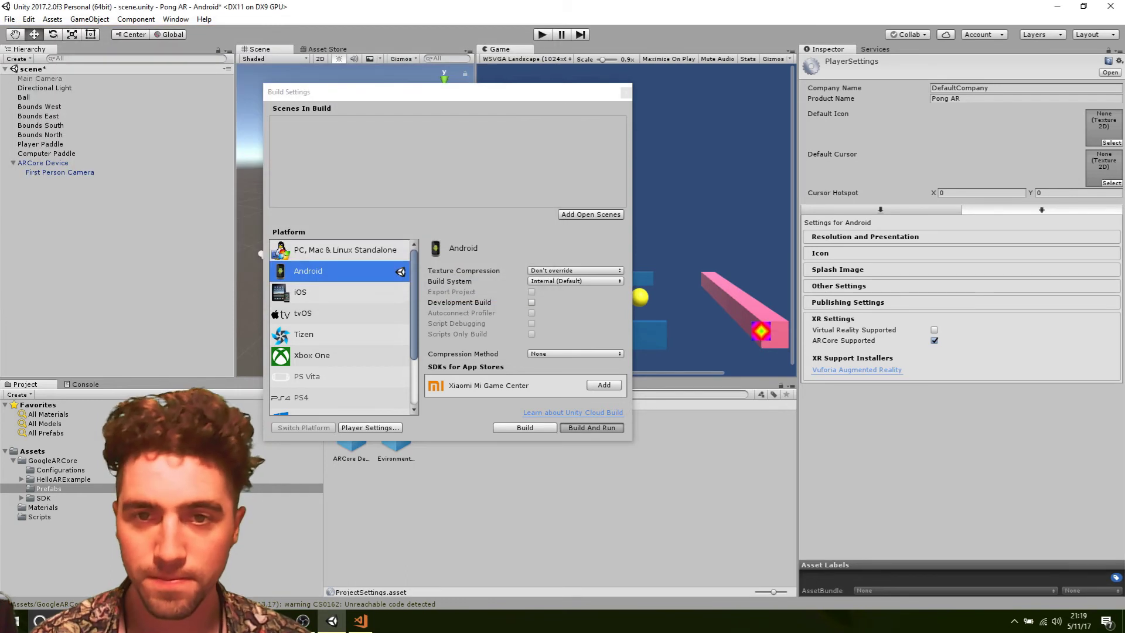